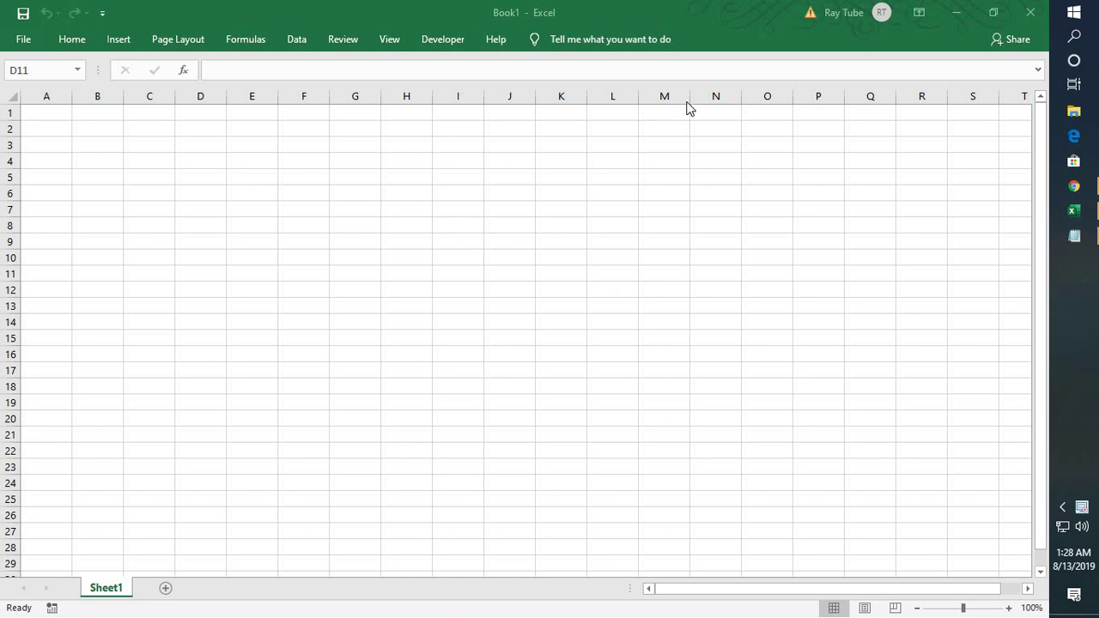
Step: Expand the collapsed Excel ribbon to show its full commands
left_click(920, 13)
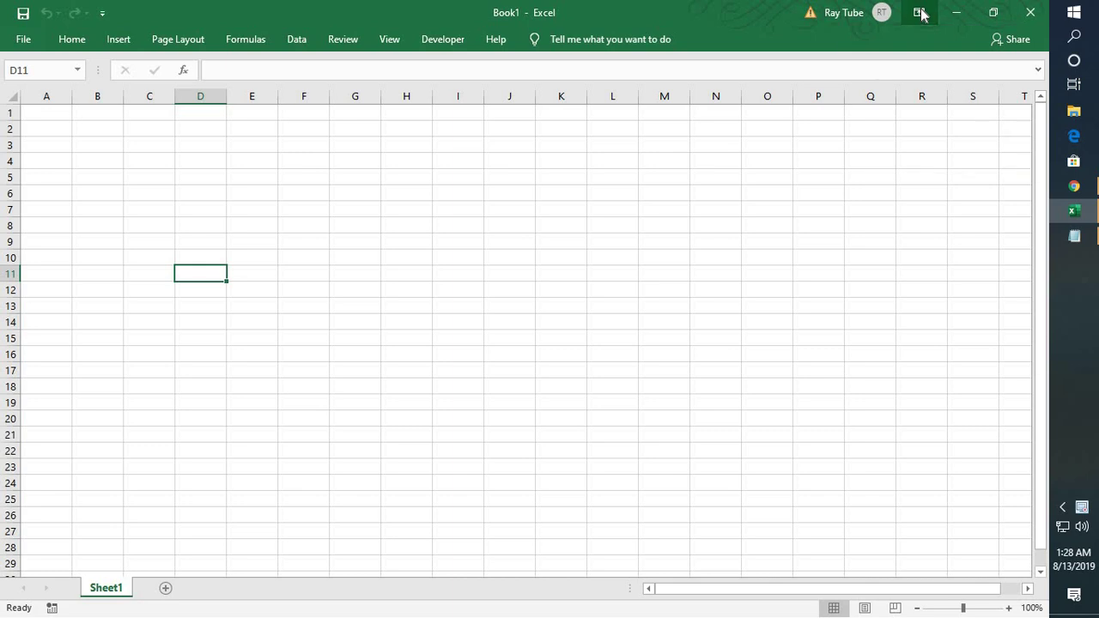
left_click(921, 13)
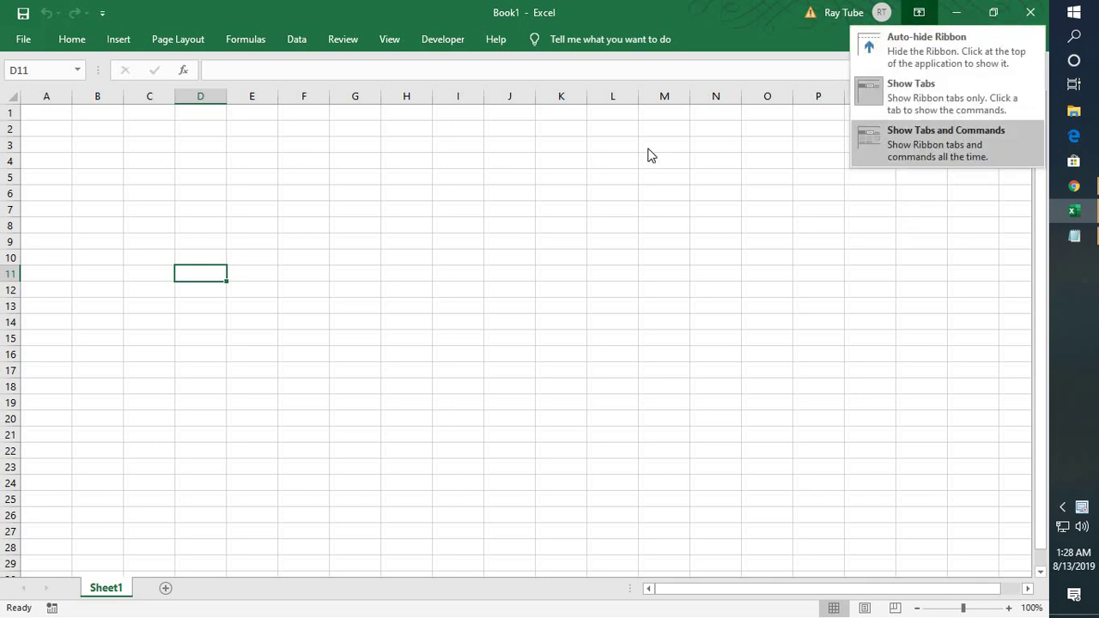
left_click(193, 213)
key("ctrl+F1")
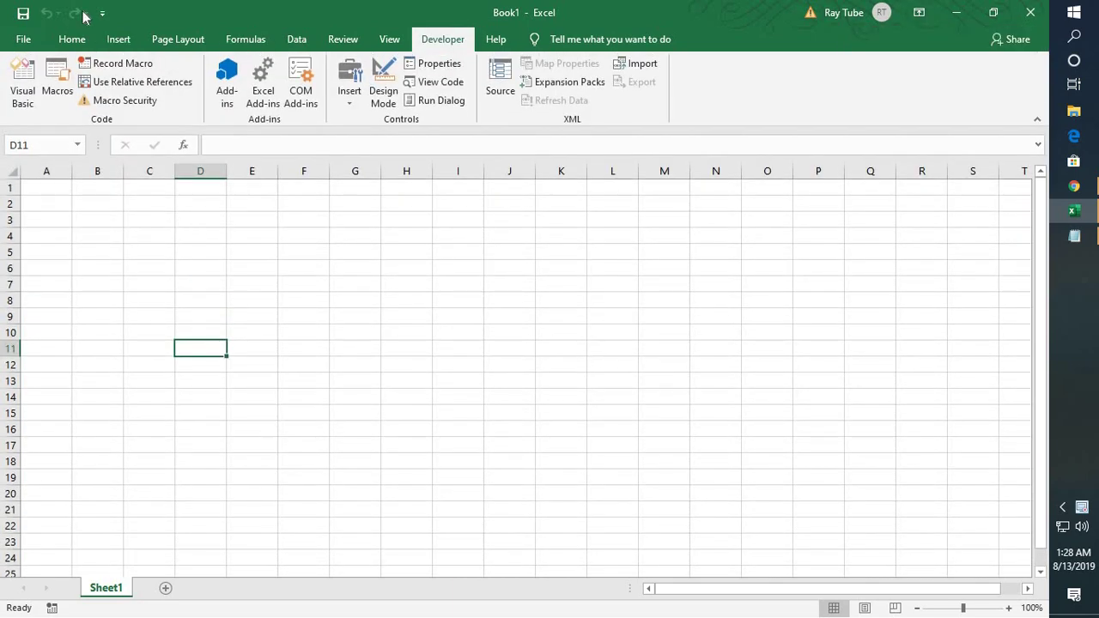
Step: On the Home tab, test cell C5's shortcut menu, then quit Excel
left_click(68, 41)
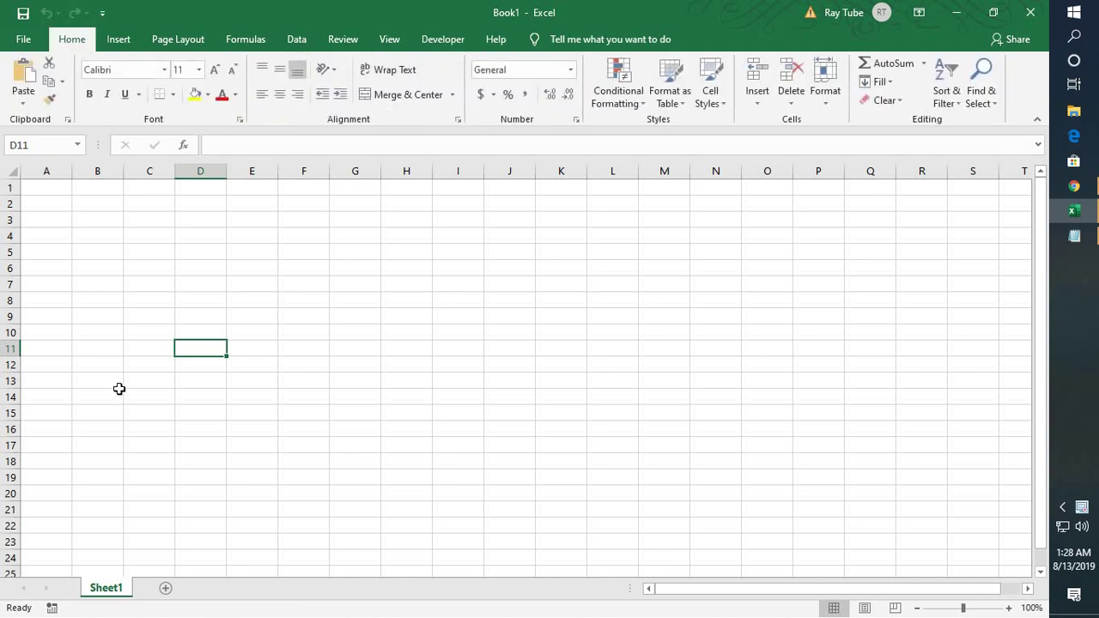
right_click(164, 250)
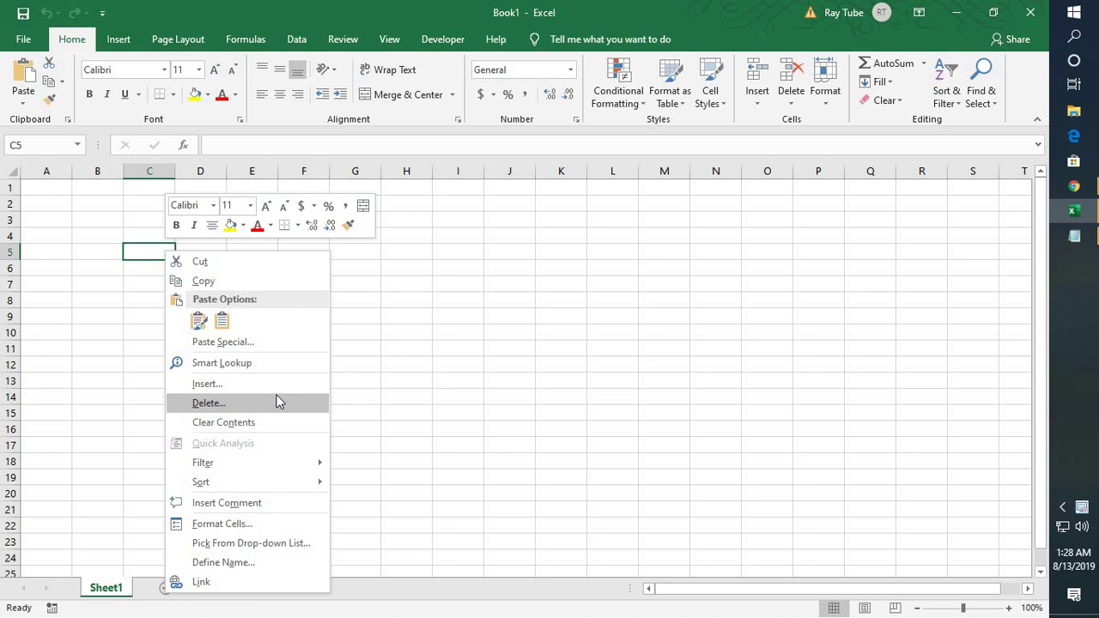
left_click(1028, 13)
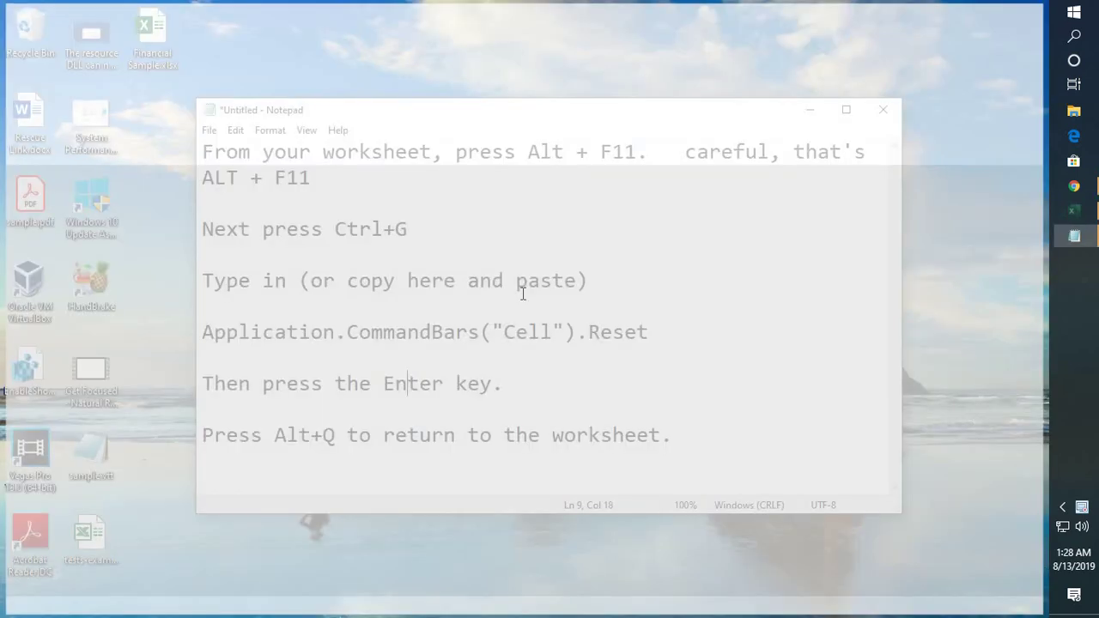
Step: Launch Excel in safe mode by running the excel /safe command from the Run dialog
key("super+d")
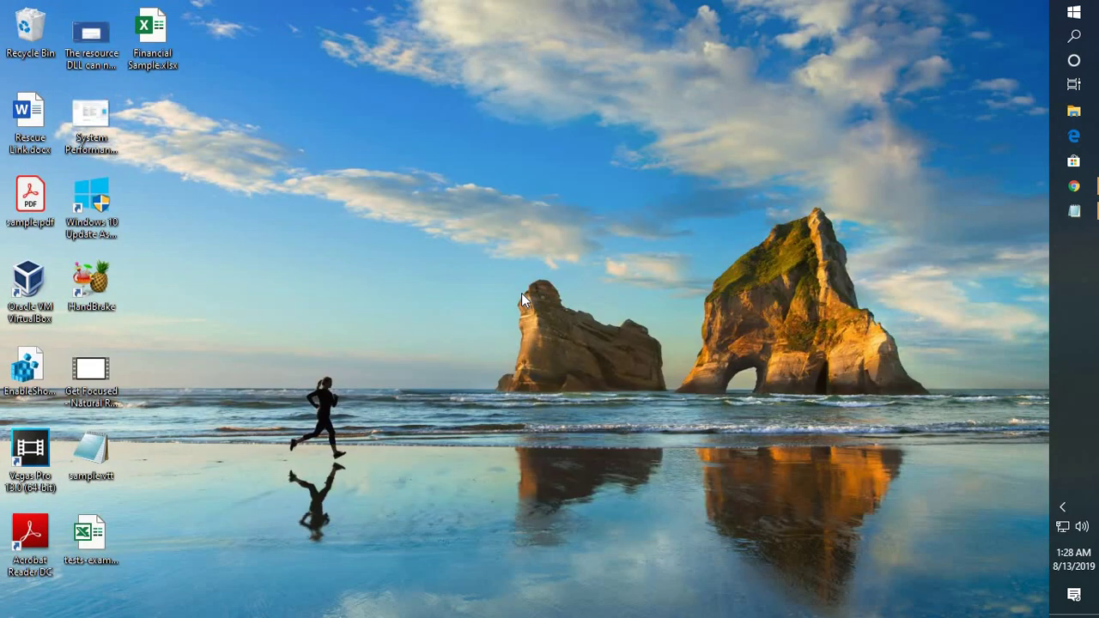
key("super+r")
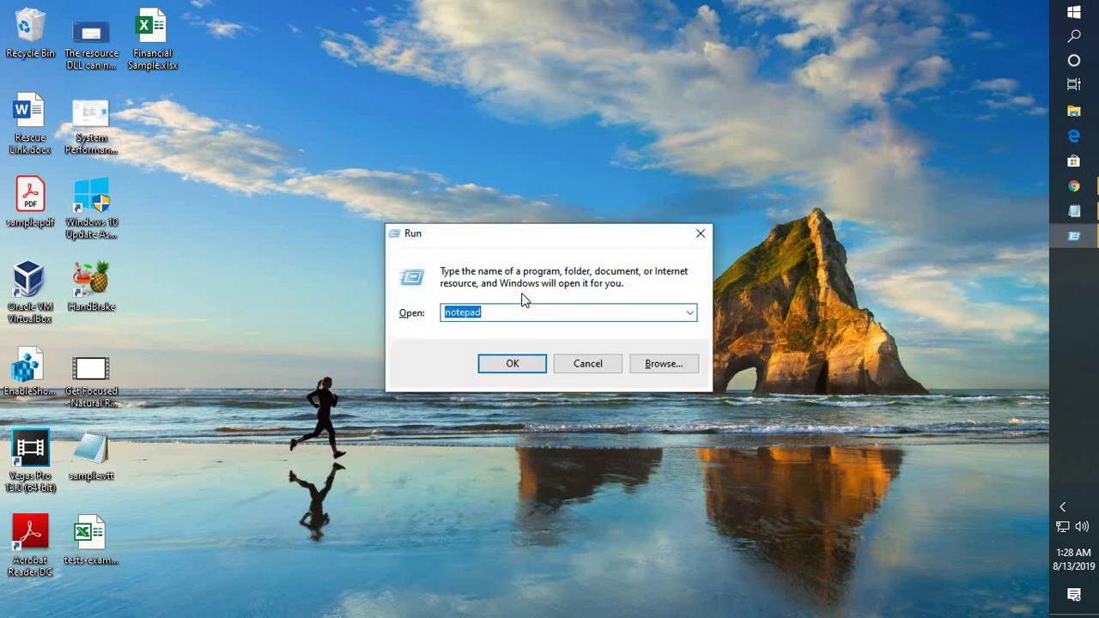
key("Escape")
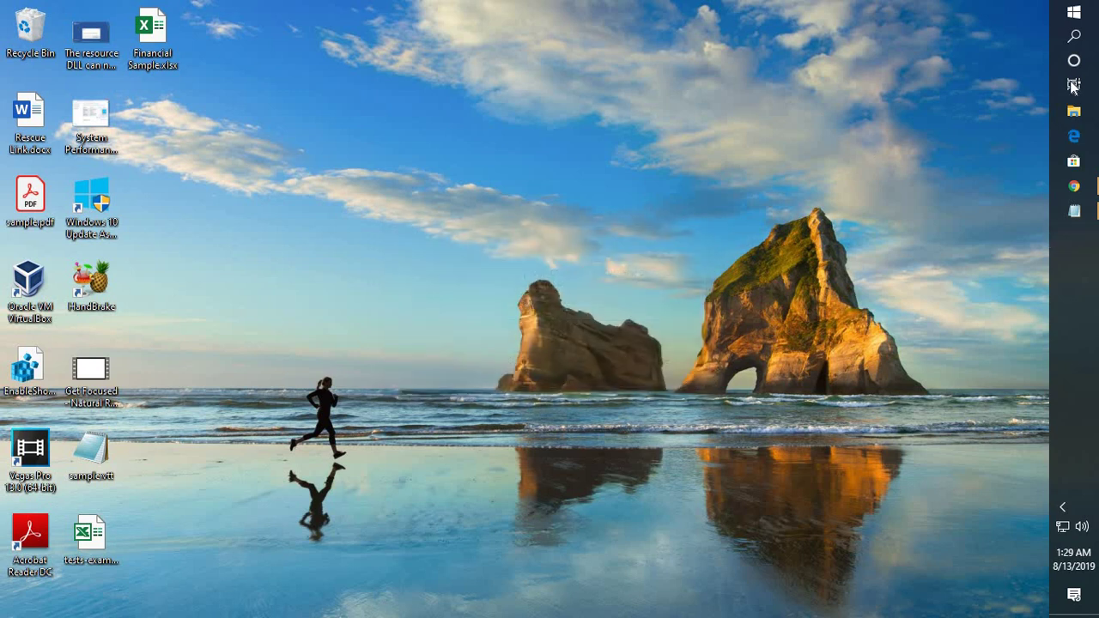
left_click(1074, 35)
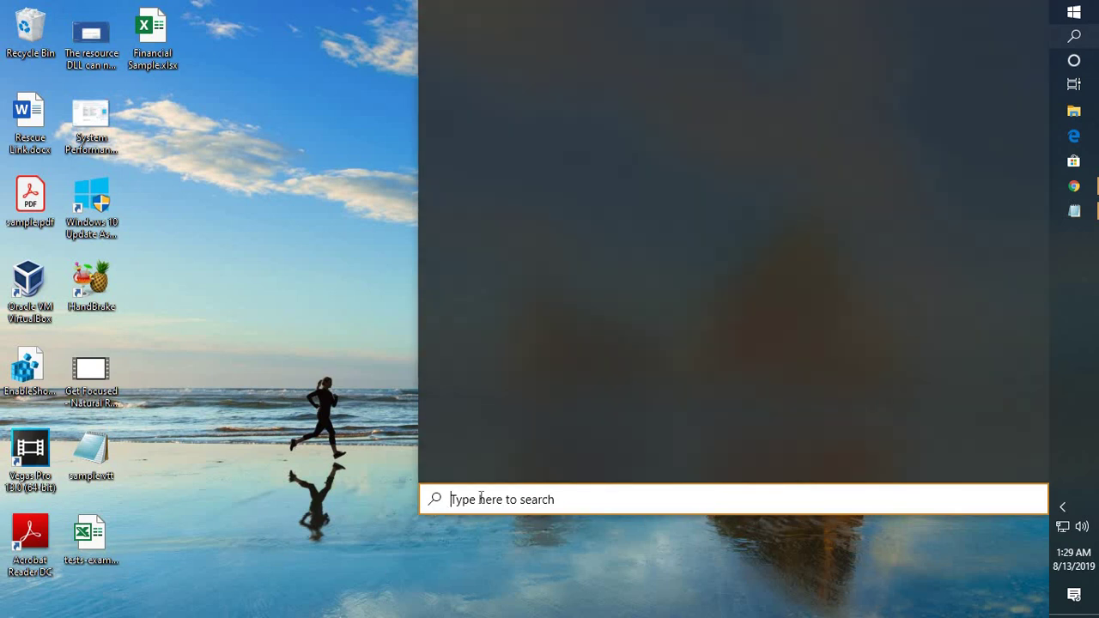
type("run")
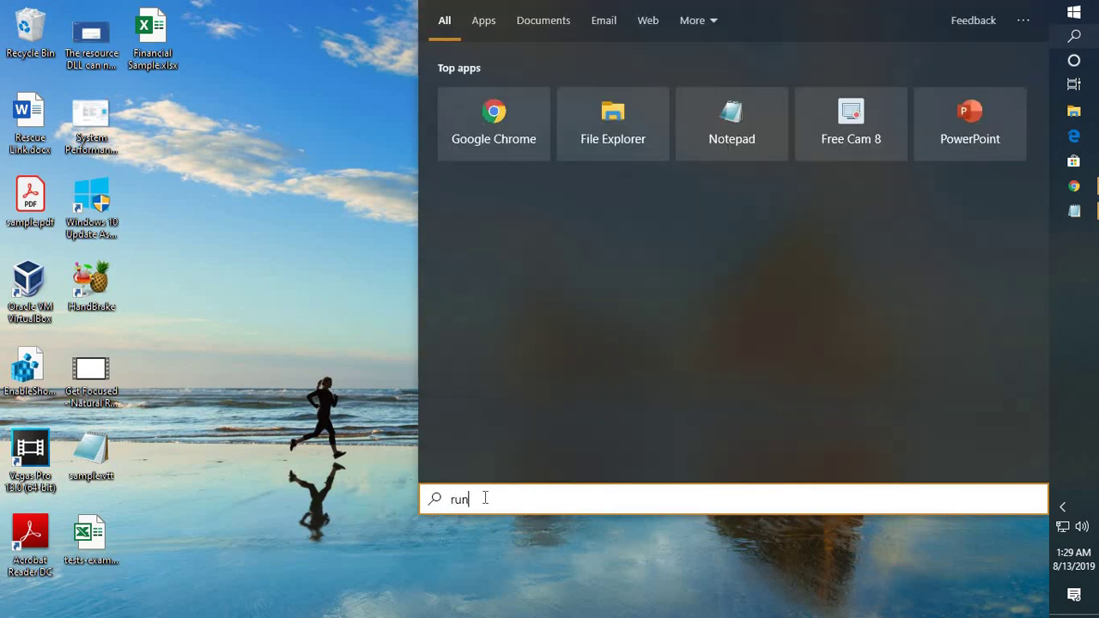
left_click(506, 95)
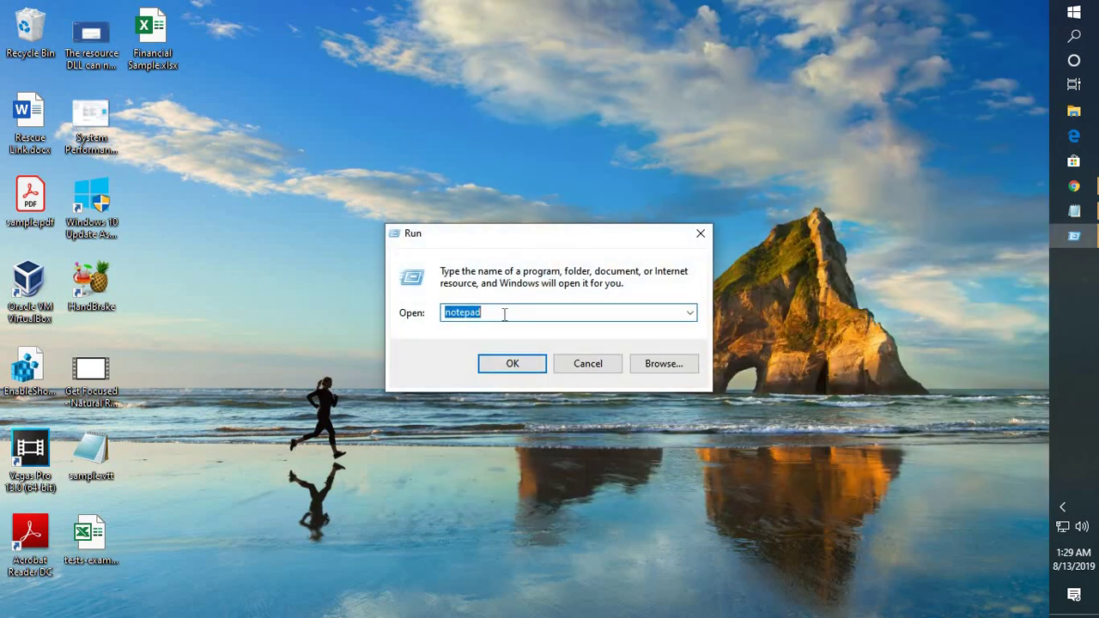
type("excel /")
type("safe")
key("Return")
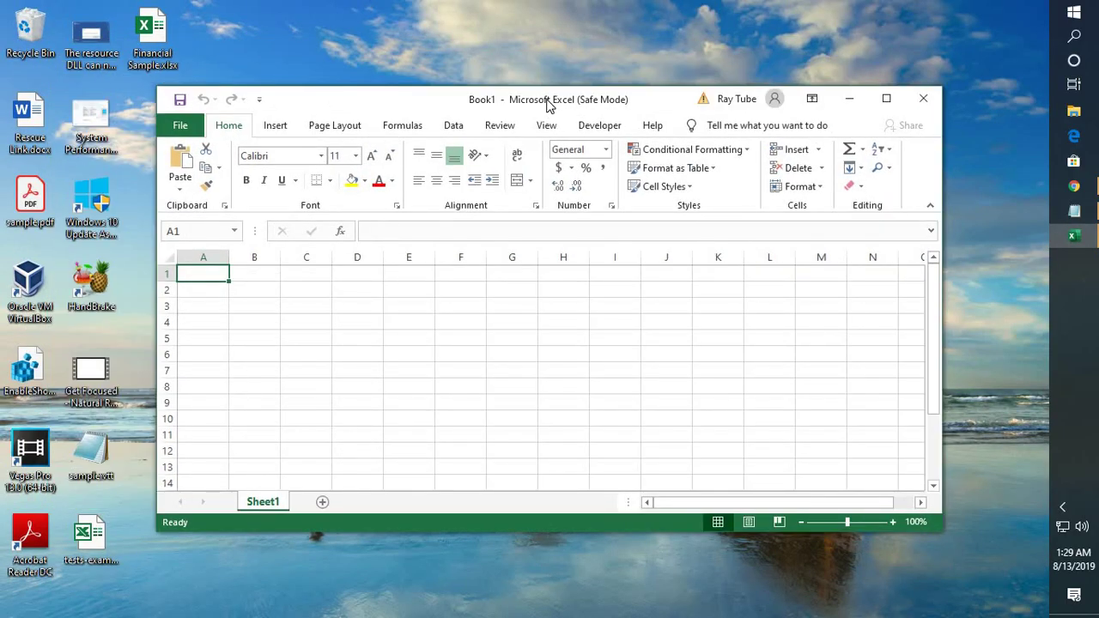
Step: Maximize the safe-mode Excel window and confirm cell C4's shortcut menu opens
double_click(550, 100)
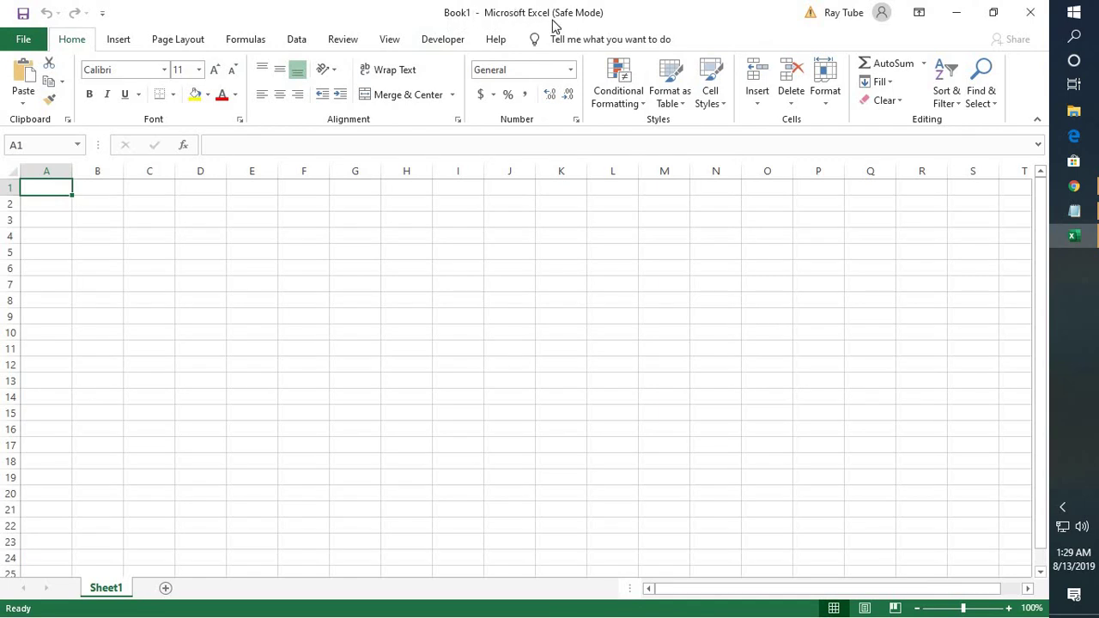
left_click(157, 238)
right_click(158, 238)
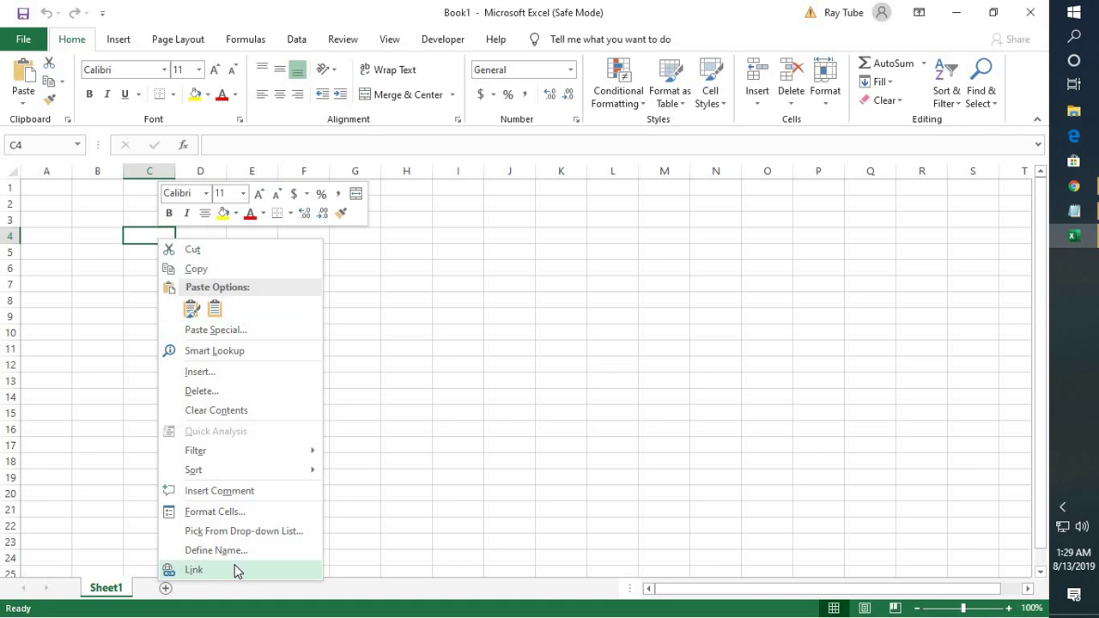
left_click(141, 250)
left_click_drag(175, 251, 73, 185)
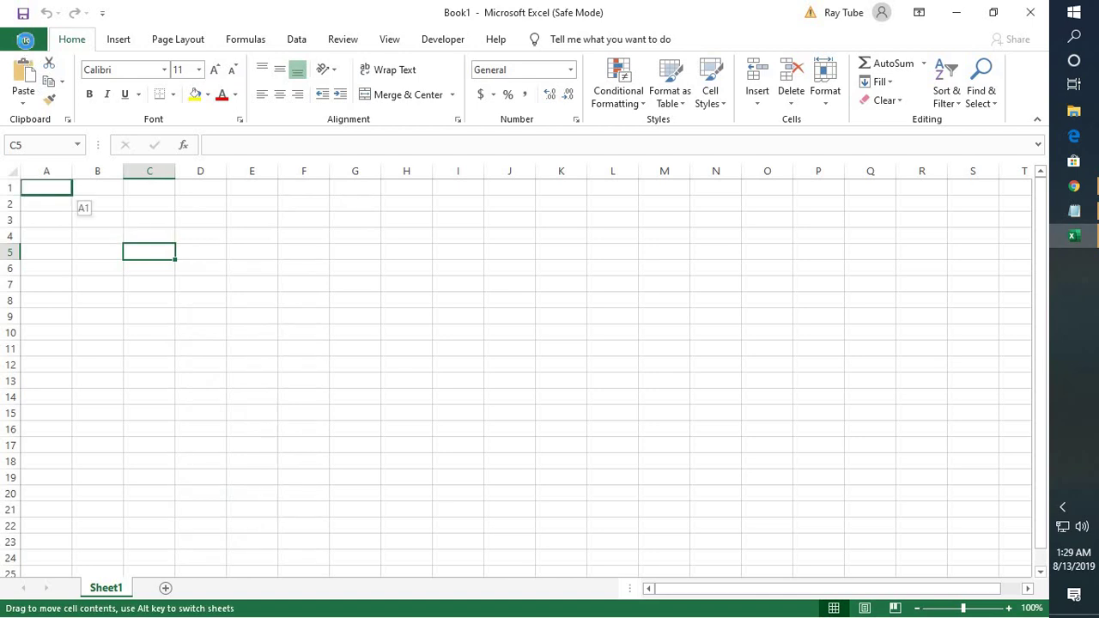
Step: In Excel Options' Add-ins page, choose COM Add-ins from the Manage list
left_click(24, 41)
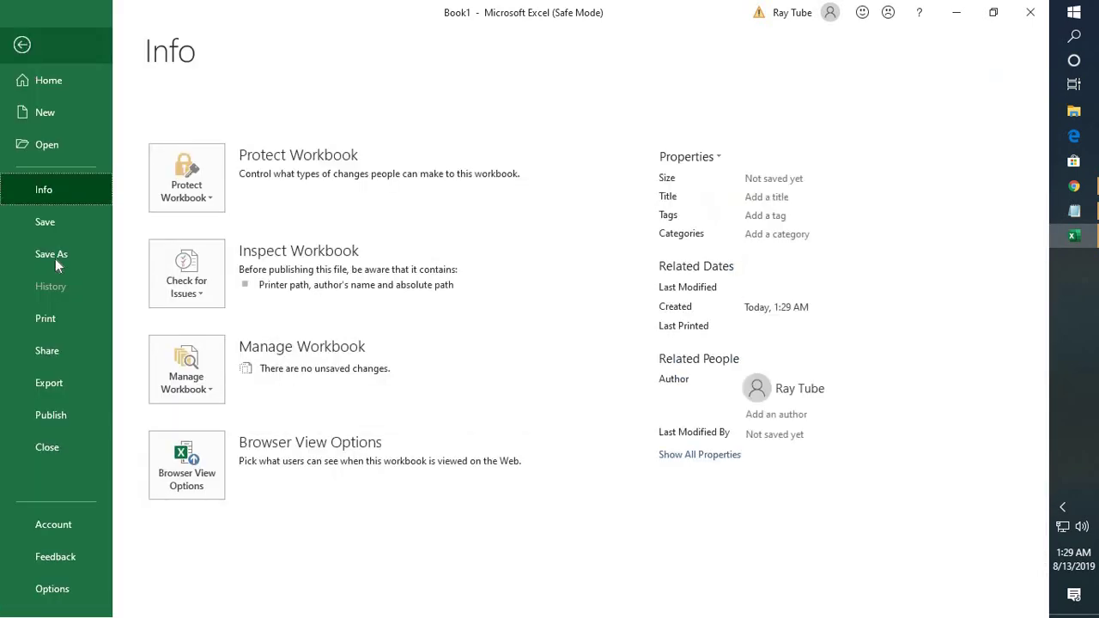
left_click(29, 46)
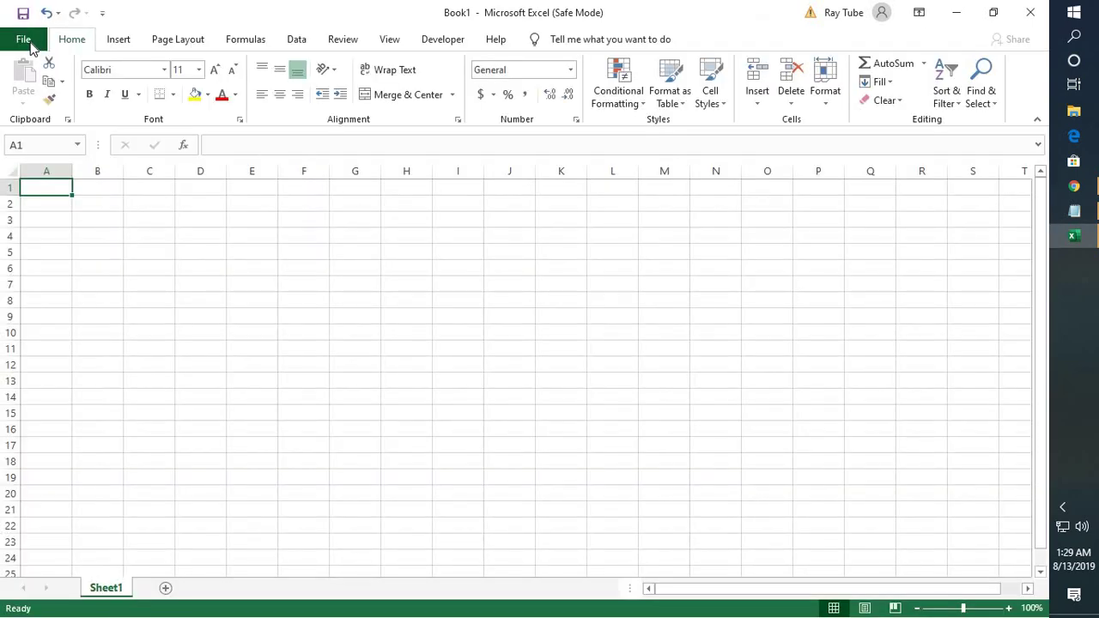
left_click(28, 45)
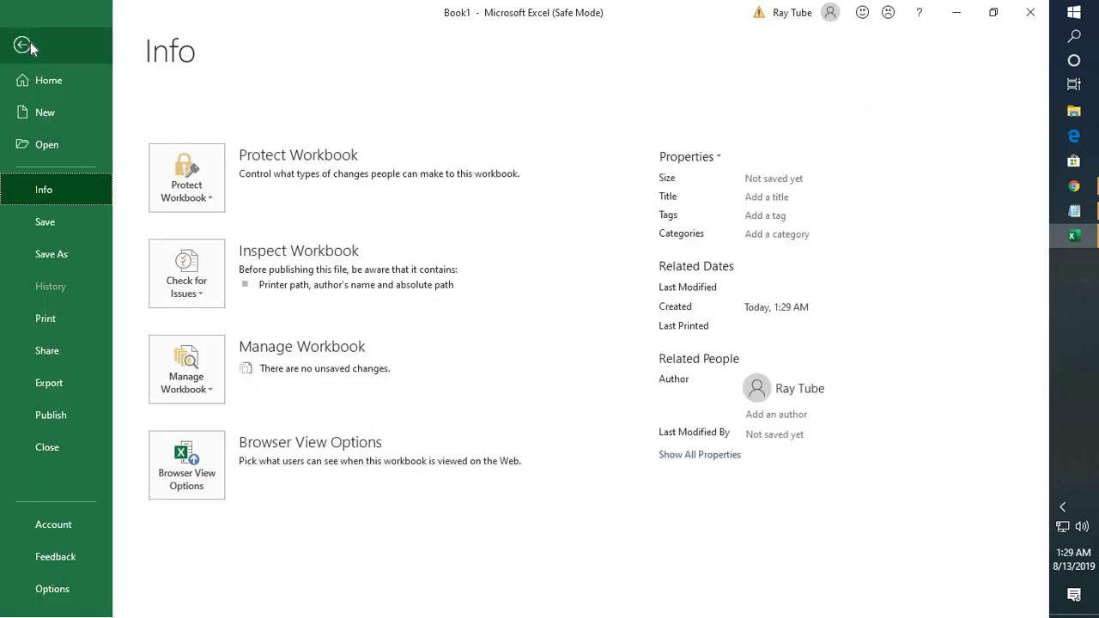
left_click(52, 588)
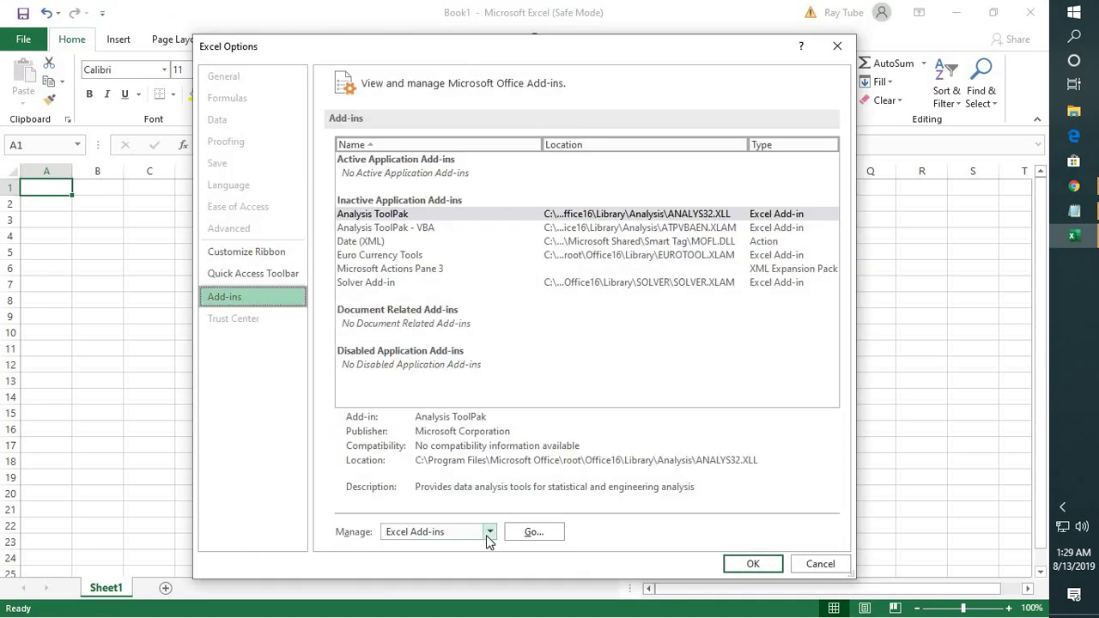
left_click(489, 533)
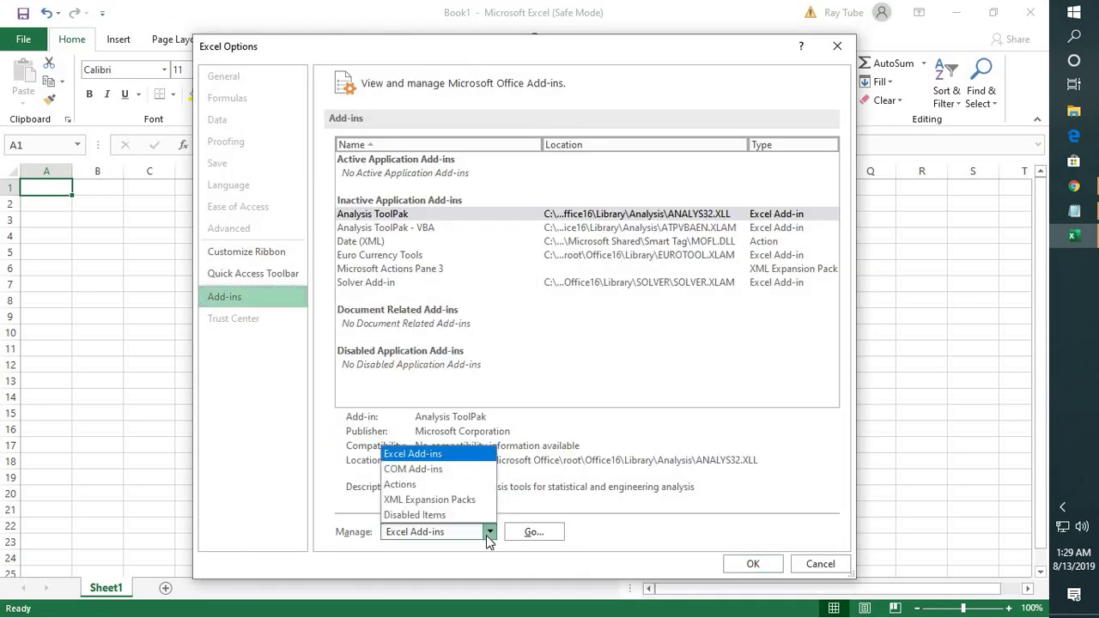
left_click(449, 473)
Step: Check that all five COM add-ins are unchecked, then close the list unchanged
left_click(533, 531)
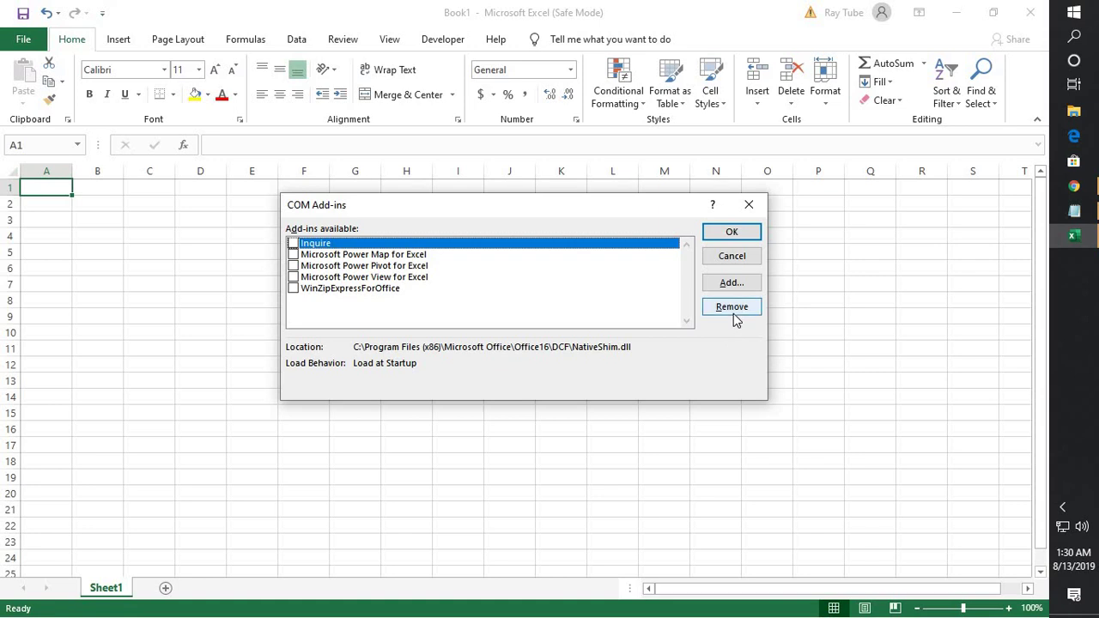
left_click(749, 206)
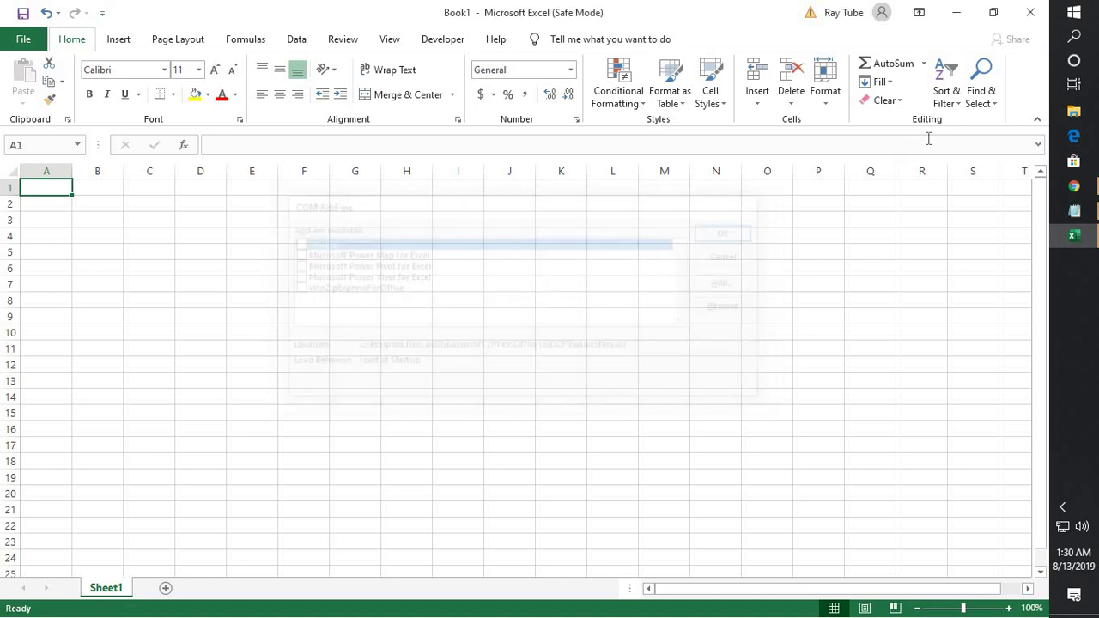
Step: Quit safe-mode Excel without saving Book1 and bring up the Run dialog
left_click(1033, 13)
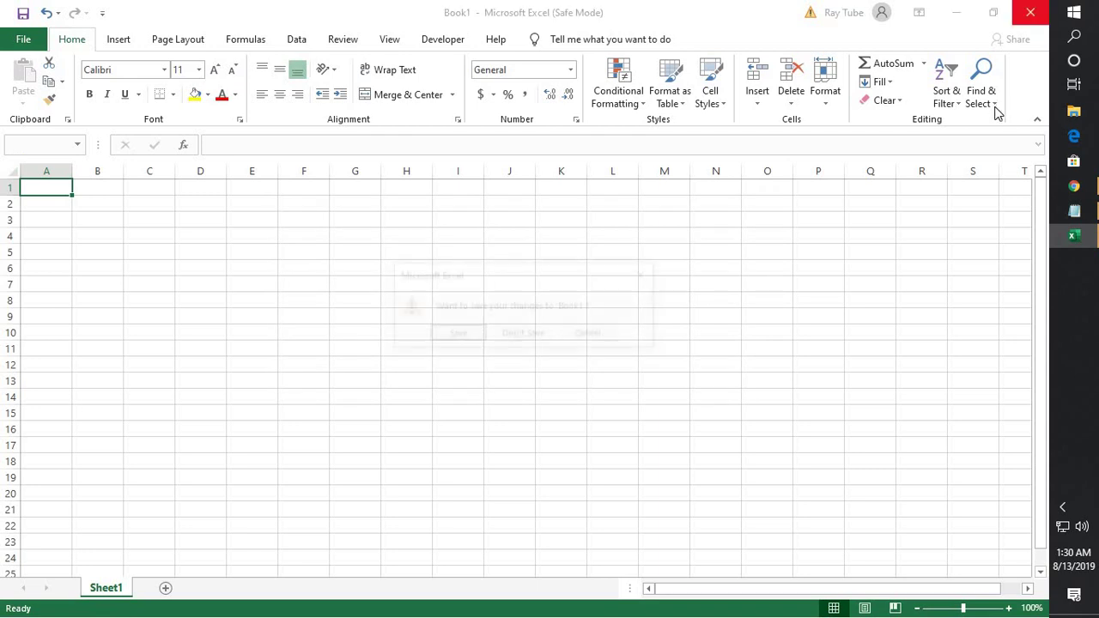
left_click(537, 335)
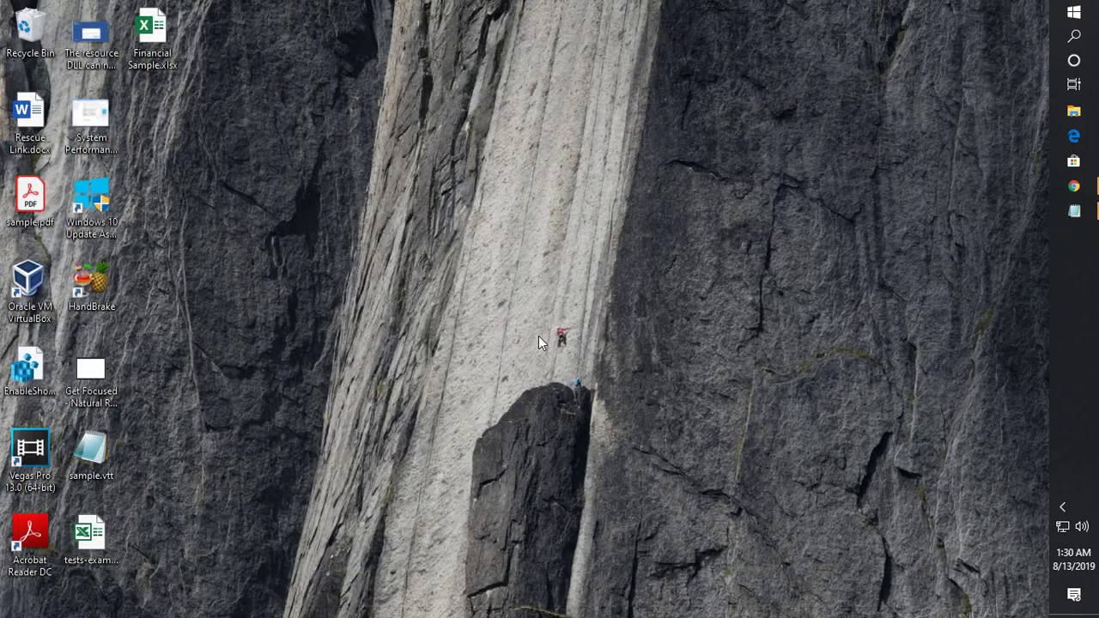
key("super+r")
left_click(776, 154)
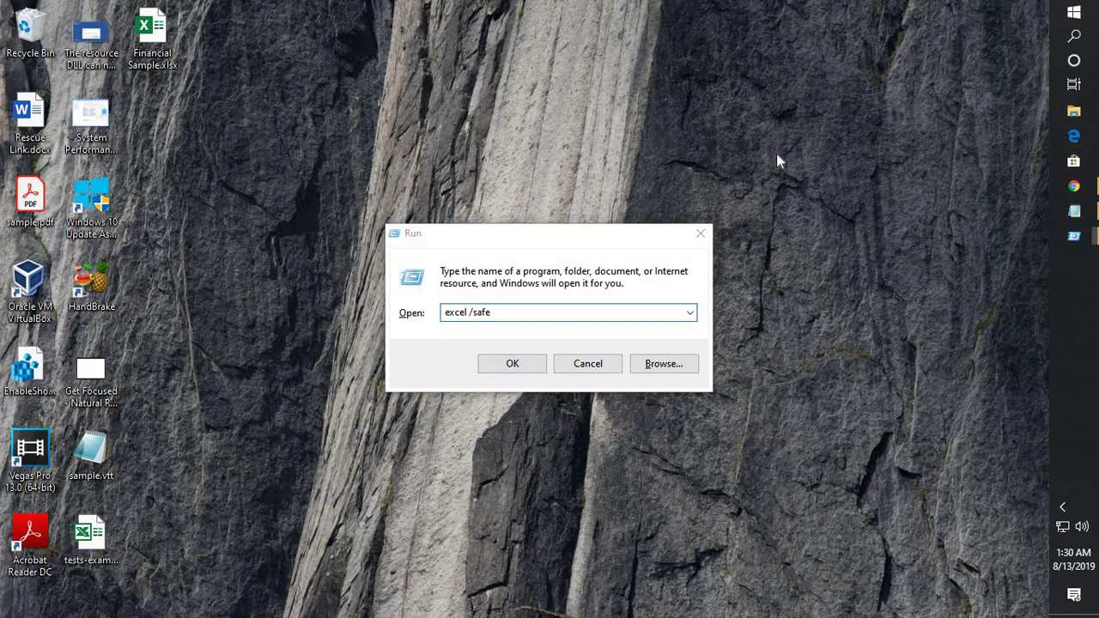
key("Return")
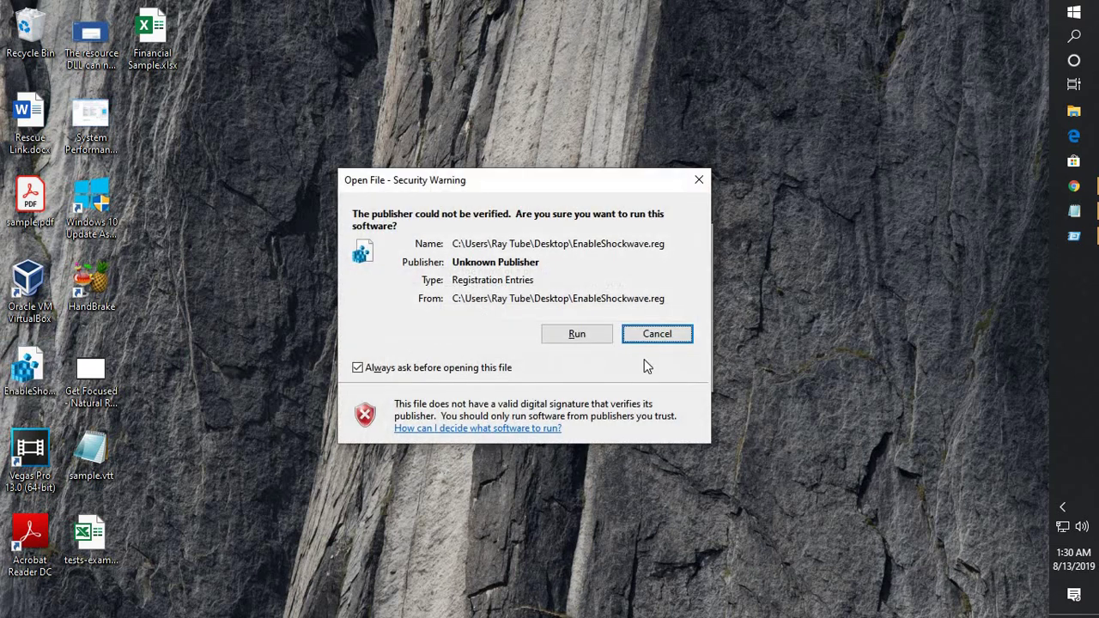
left_click(663, 340)
Step: Relaunch Excel normally with the 'excel' Run command and start a blank workbook
left_click(477, 316)
key("ctrl+a")
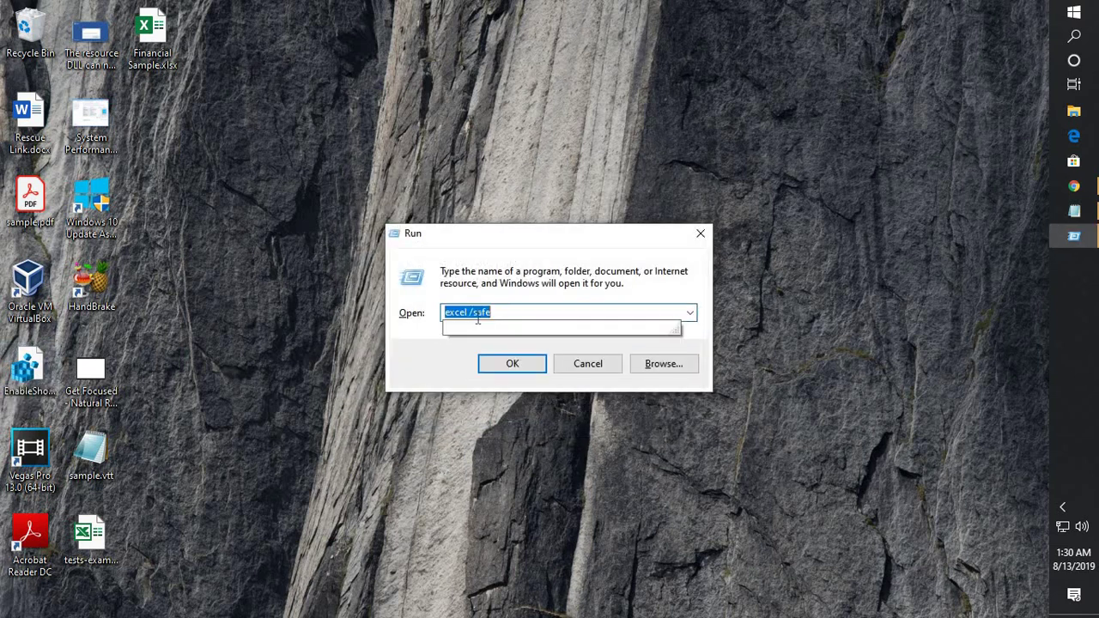
type("excel")
key("Return")
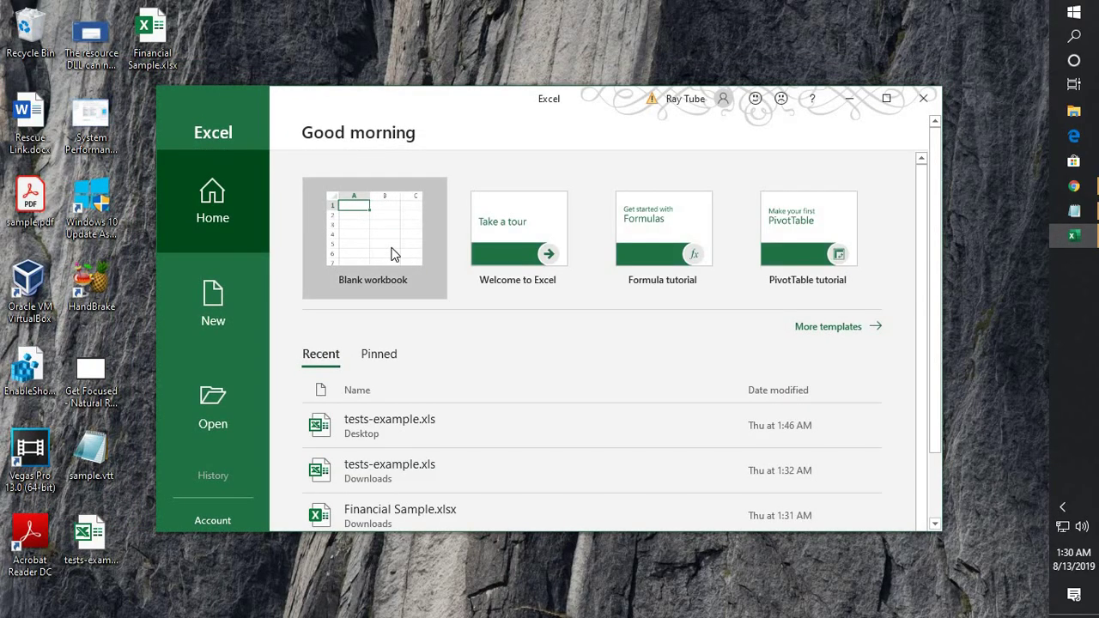
left_click(407, 252)
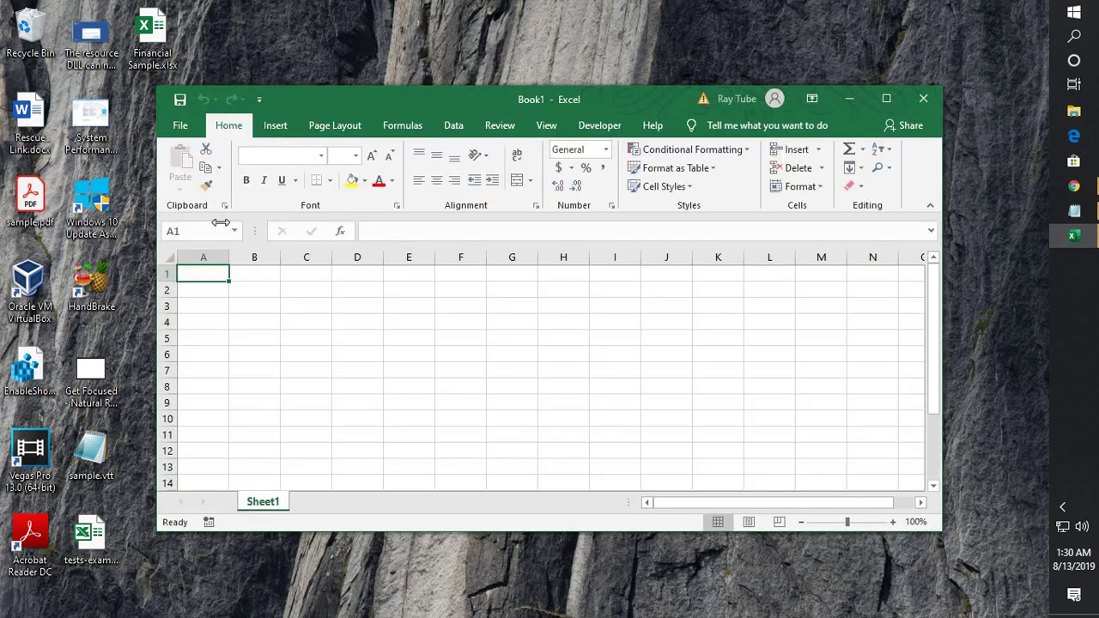
Step: Maximize Excel and confirm Developer is checked under Main Tabs in Customize Ribbon
double_click(394, 106)
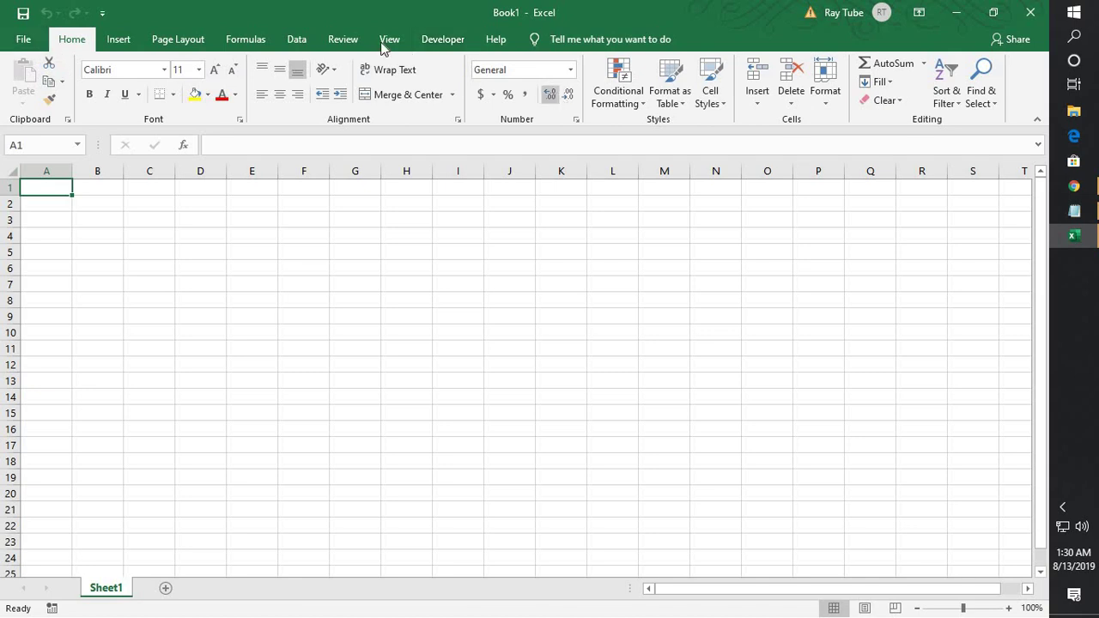
left_click(437, 43)
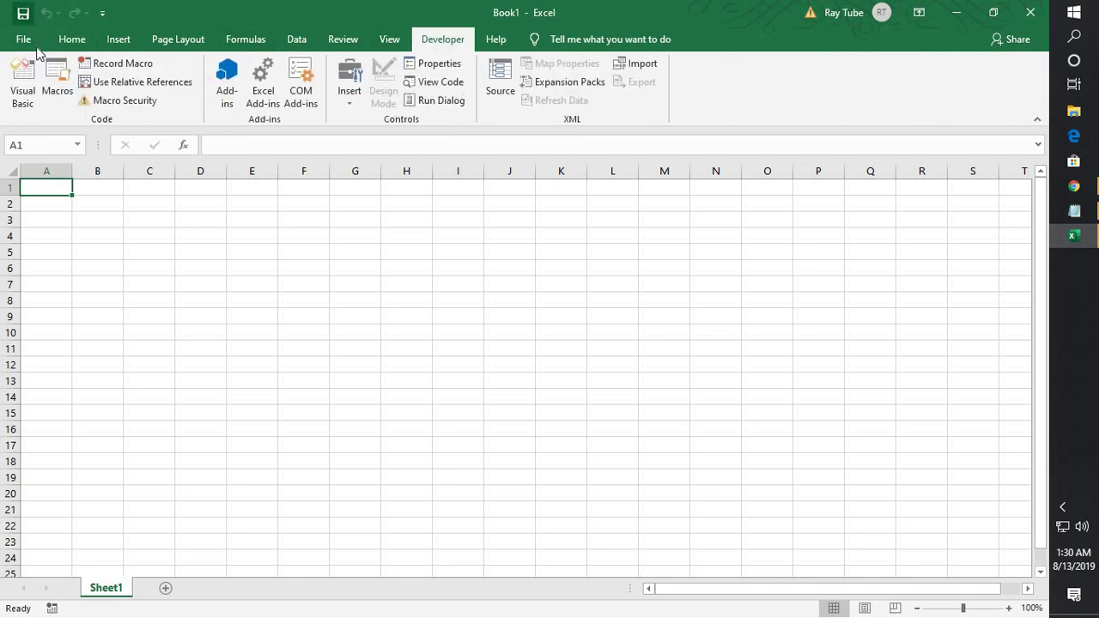
left_click(24, 38)
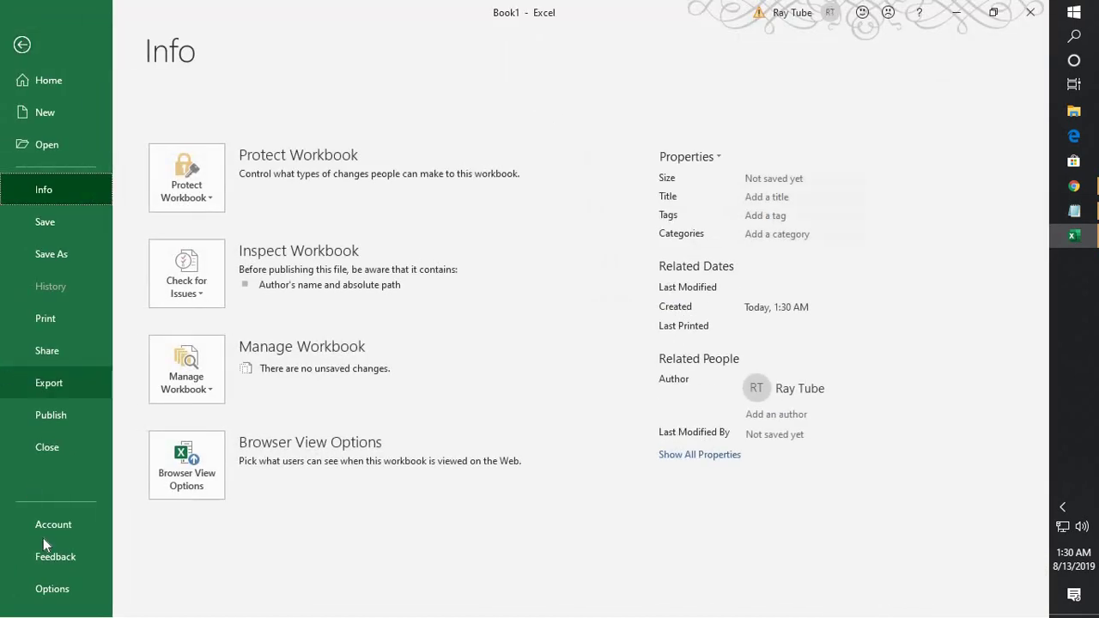
left_click(69, 592)
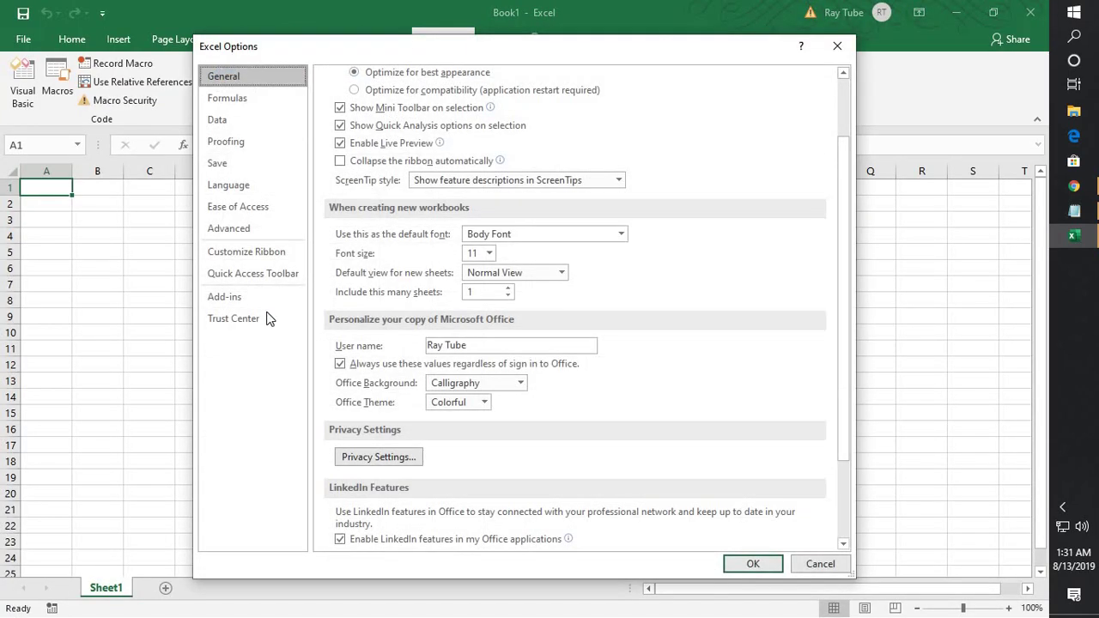
left_click(263, 257)
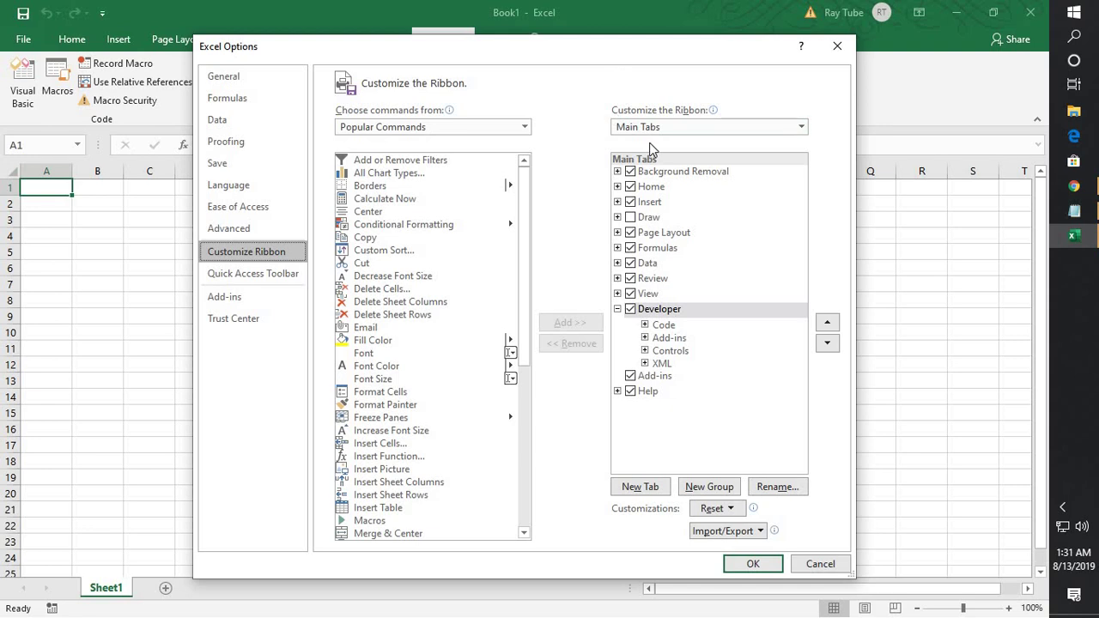
left_click(637, 311)
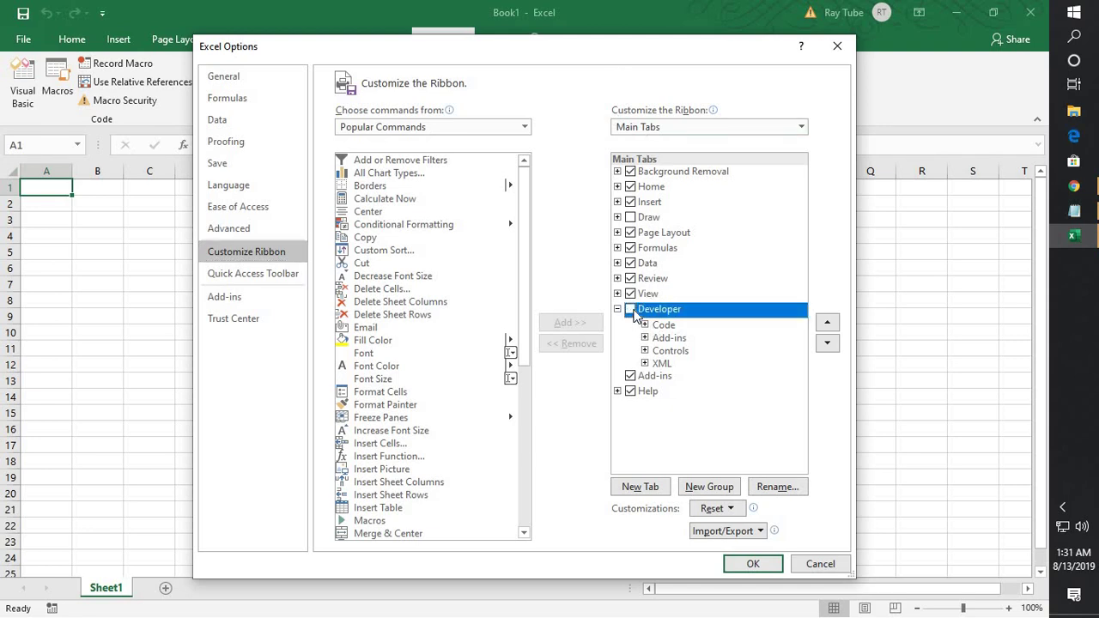
left_click(743, 566)
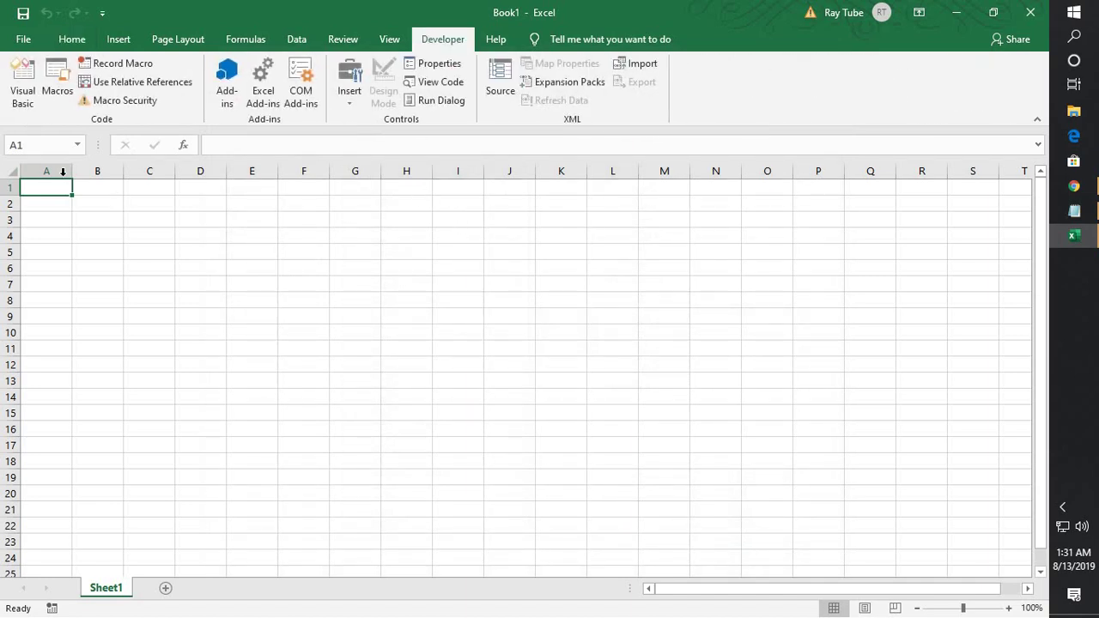
Step: Open the VBA editor and bring the Application.CommandBars("Cell").Reset line from Notepad into it
left_click(24, 103)
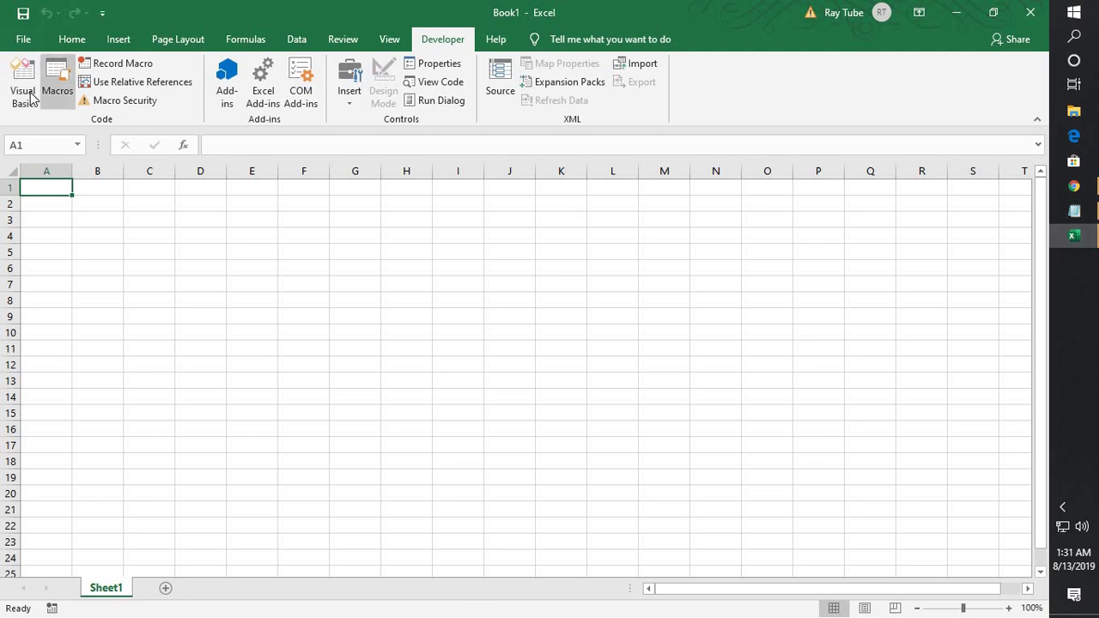
left_click(22, 91)
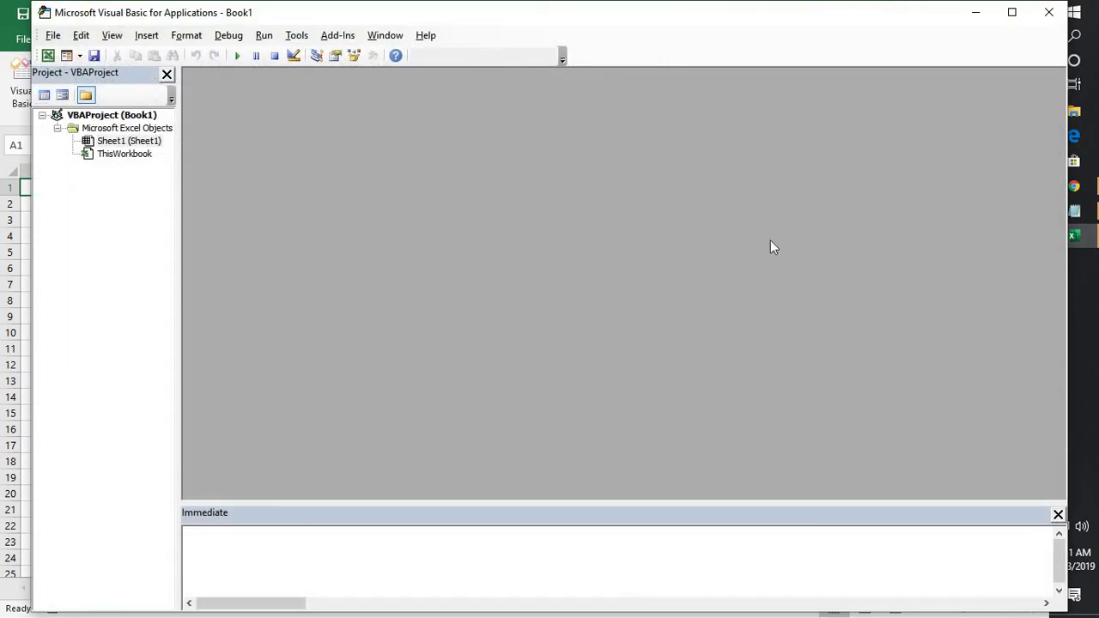
left_click(1075, 210)
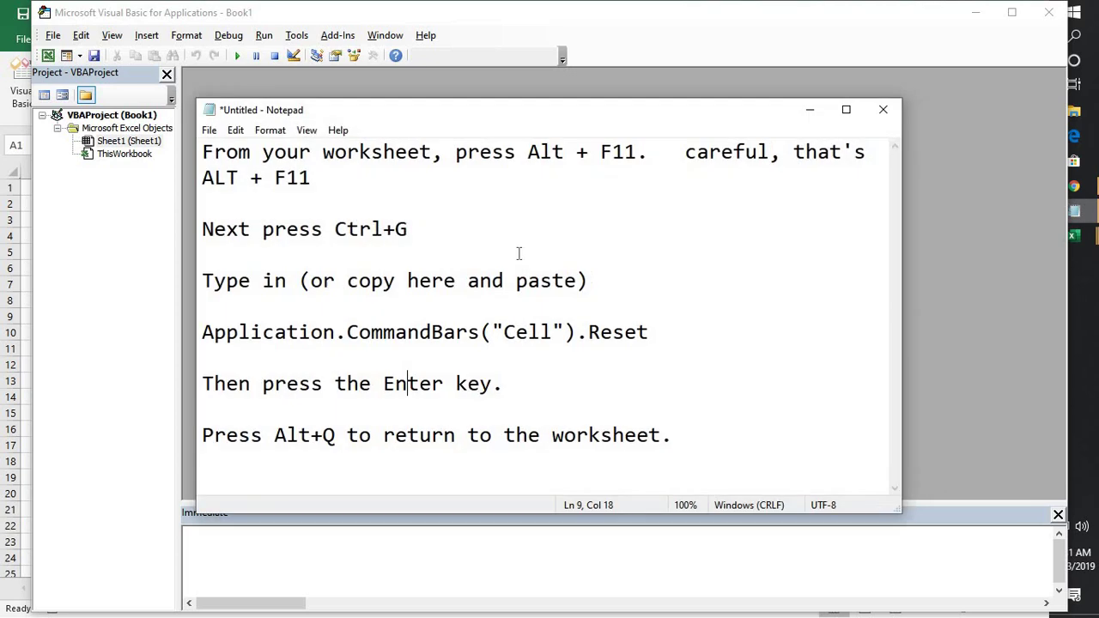
key("alt+Tab")
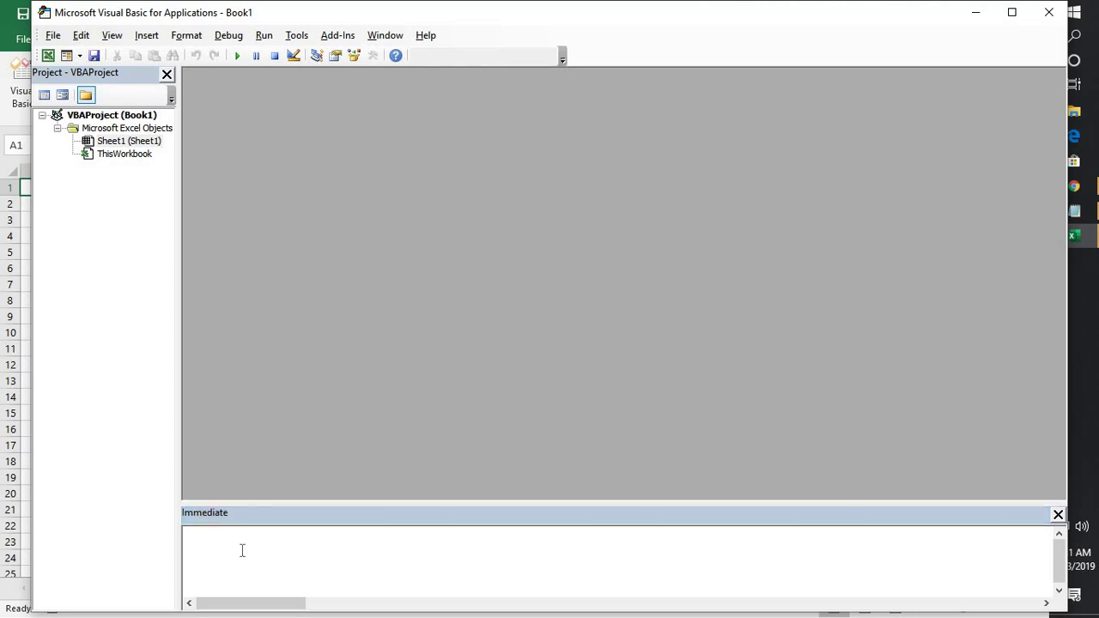
key("alt+Tab")
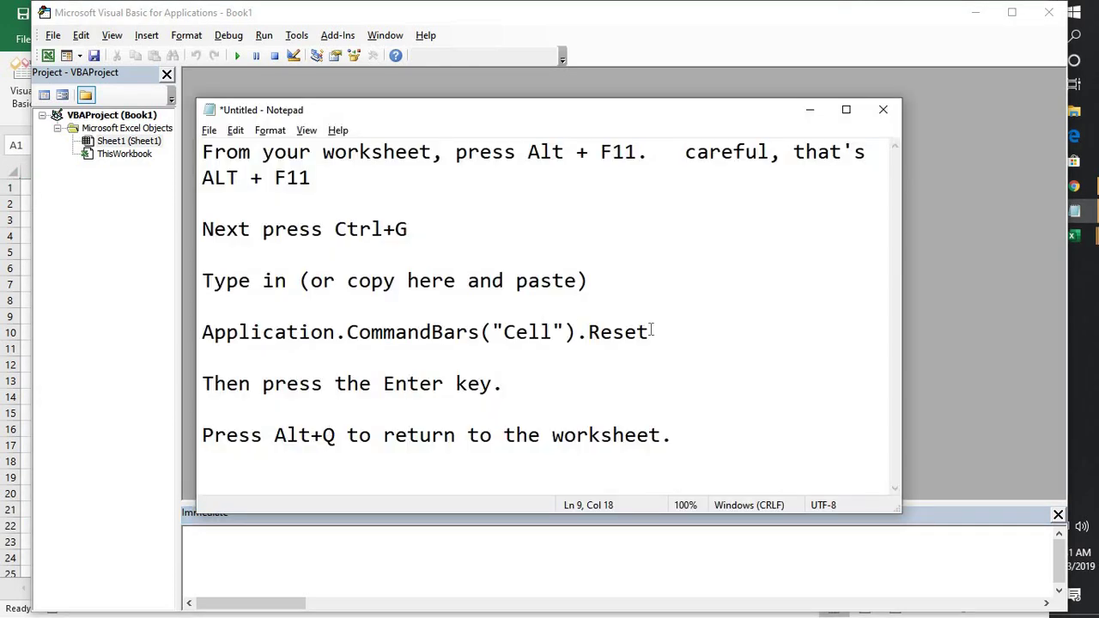
left_click_drag(236, 354, 200, 335)
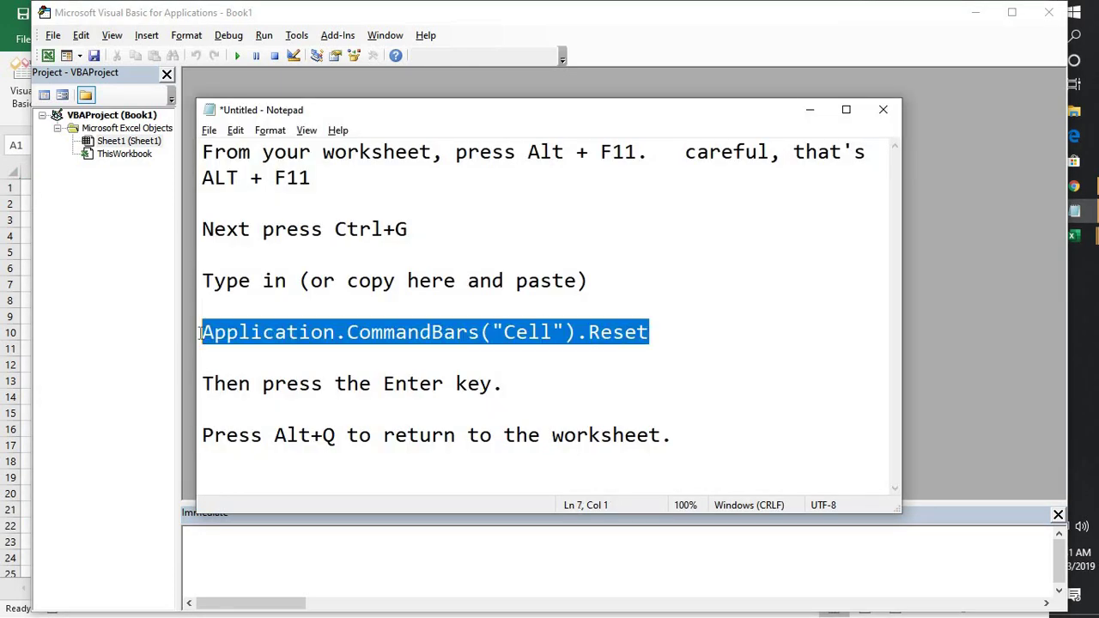
key("alt+Tab")
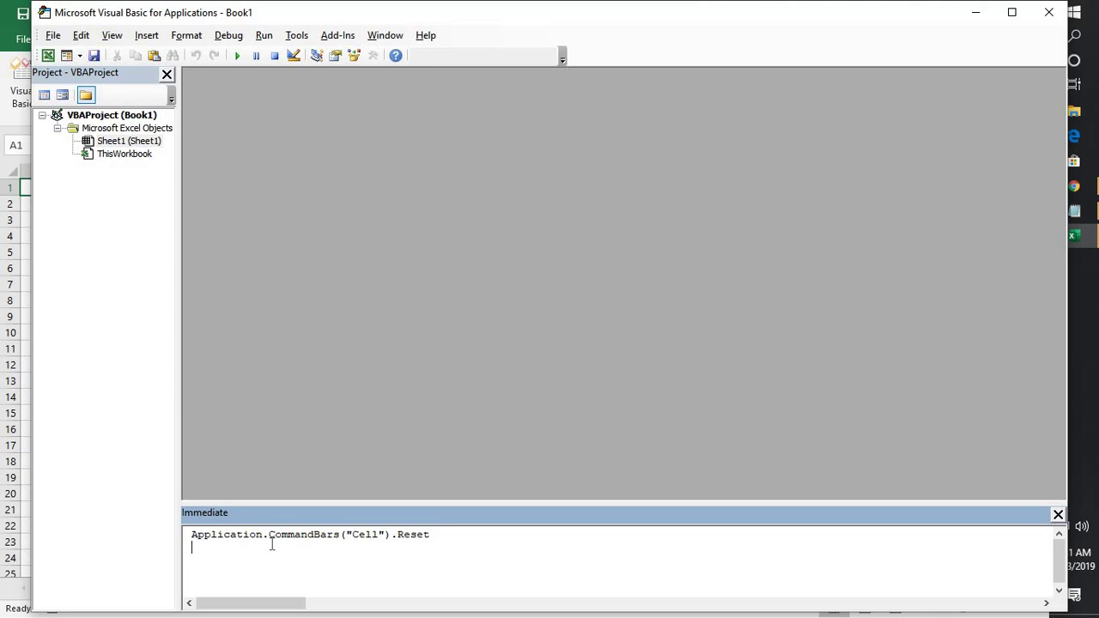
Step: Close the VBA editor and verify cell B2's right-click menu shows its full options
left_click(1045, 15)
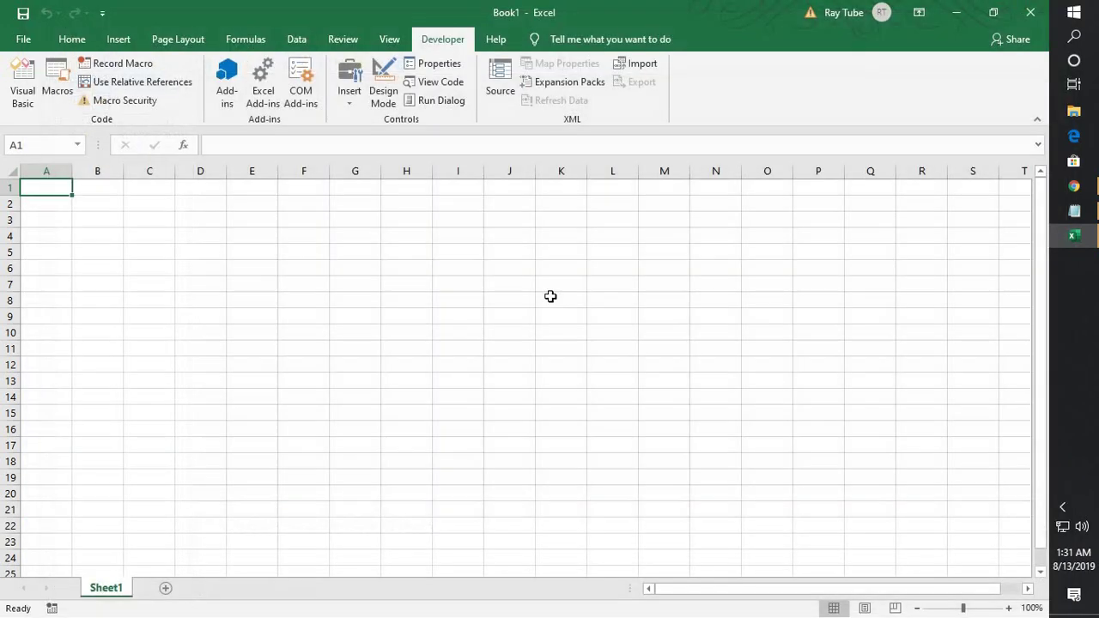
right_click(93, 204)
mouse_move(172, 413)
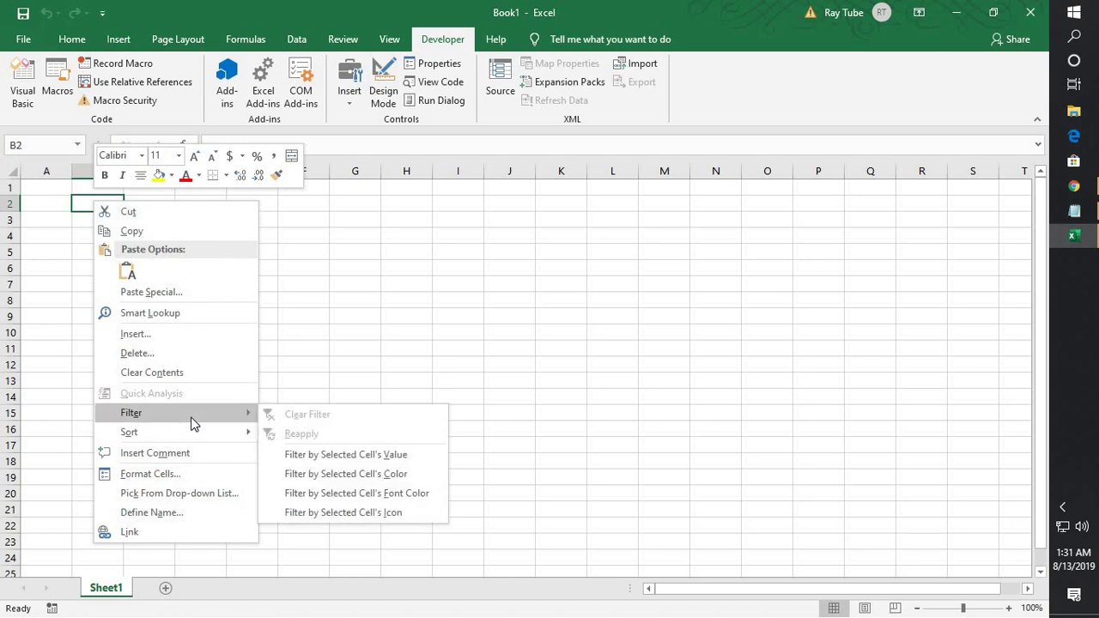
left_click(491, 322)
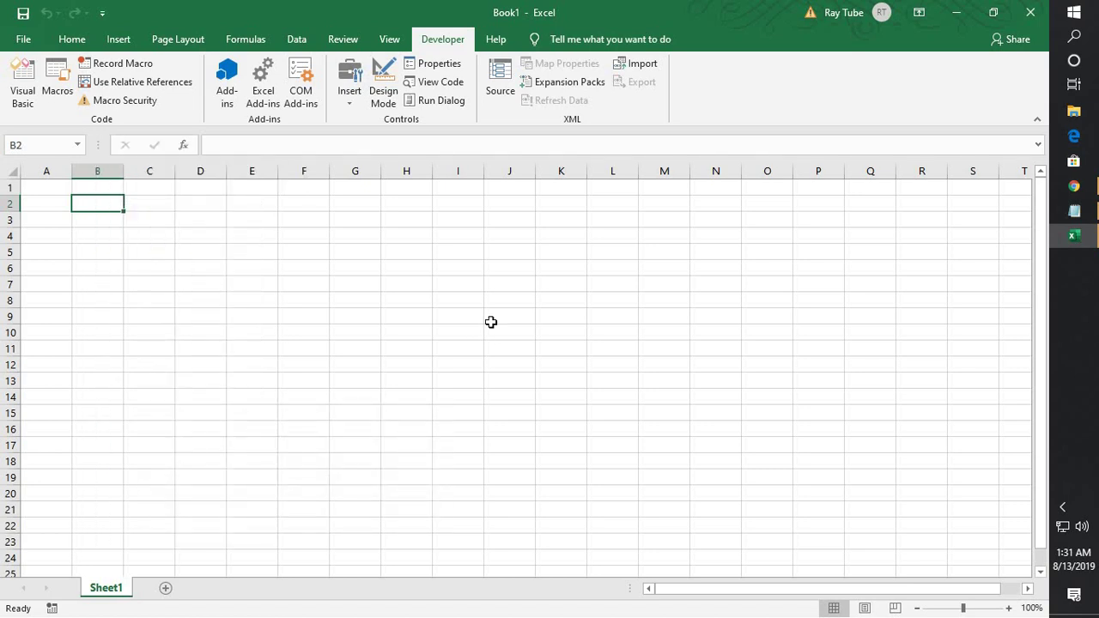